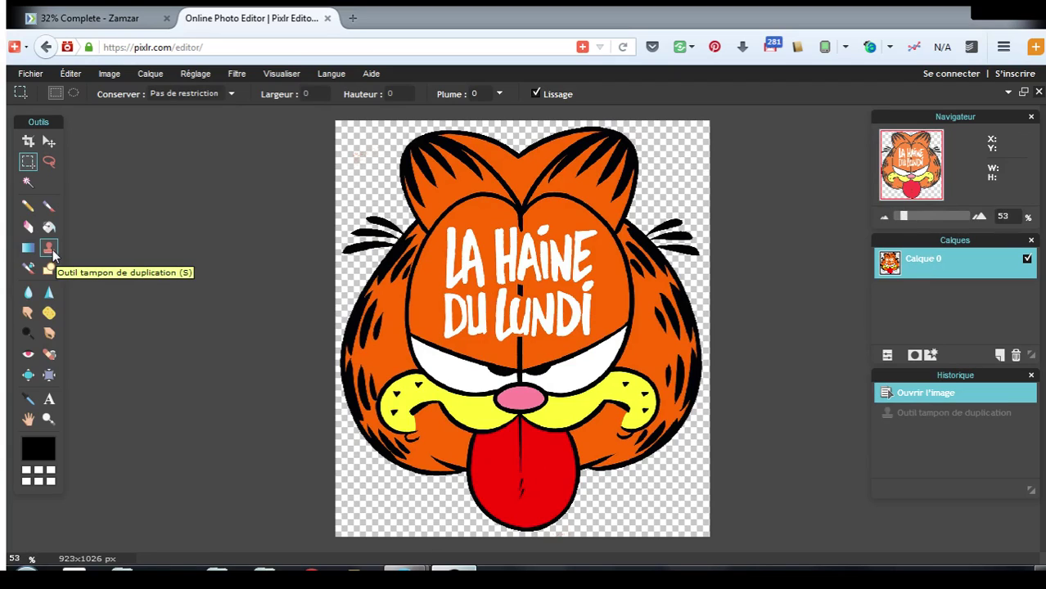
Clone the orange of the forehead over the word "LA" using the clone stamp with a hard round 70 brush.
{"action": "left_click", "coordinate": [49, 249]}
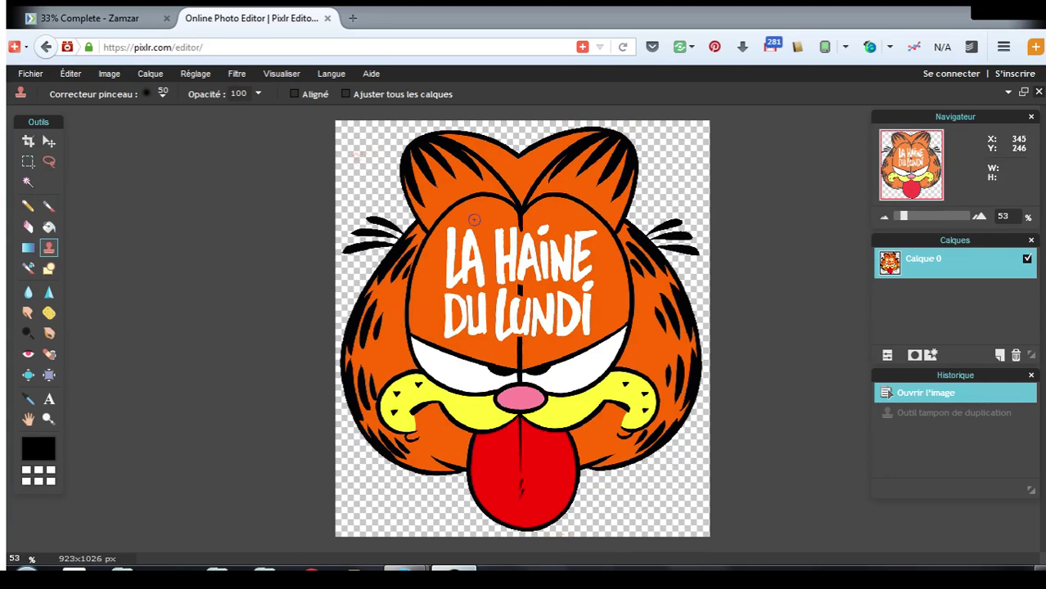
{"action": "left_click", "coordinate": [161, 95]}
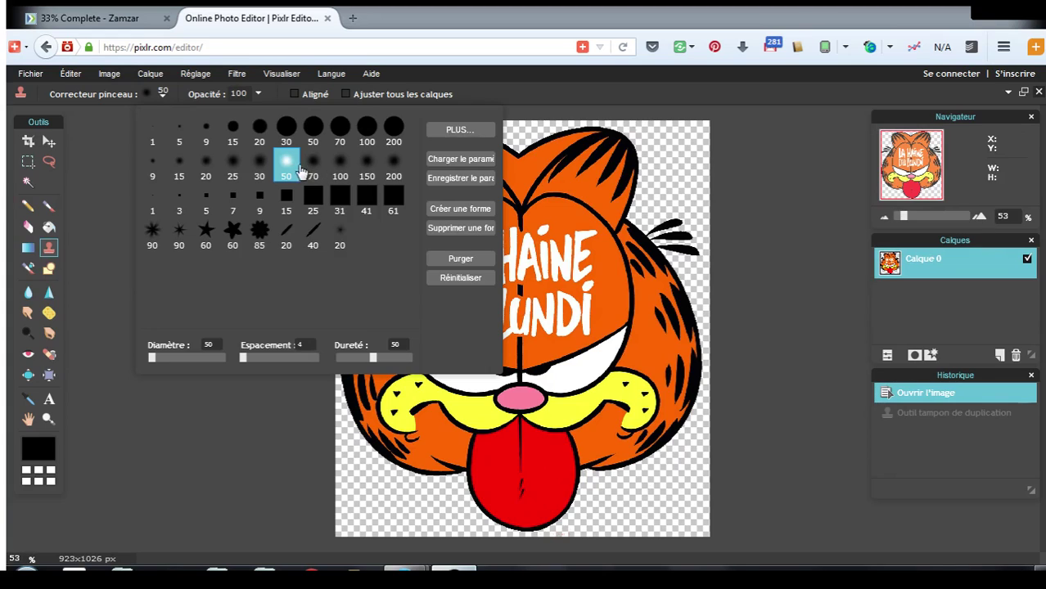
{"action": "left_click", "coordinate": [340, 128]}
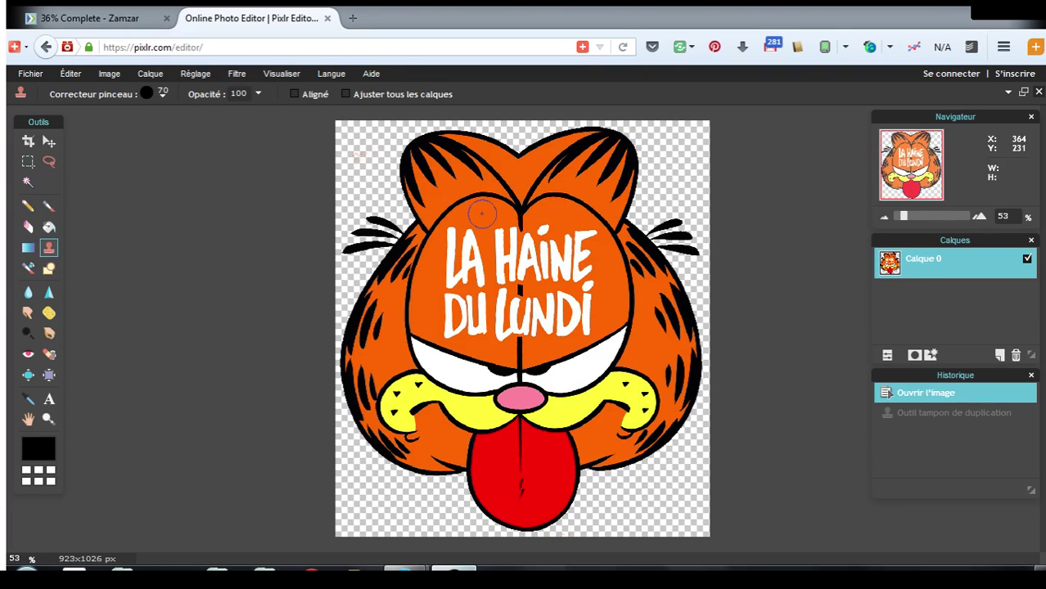
{"action": "key", "text": "alt"}
{"action": "left_click", "coordinate": [472, 238]}
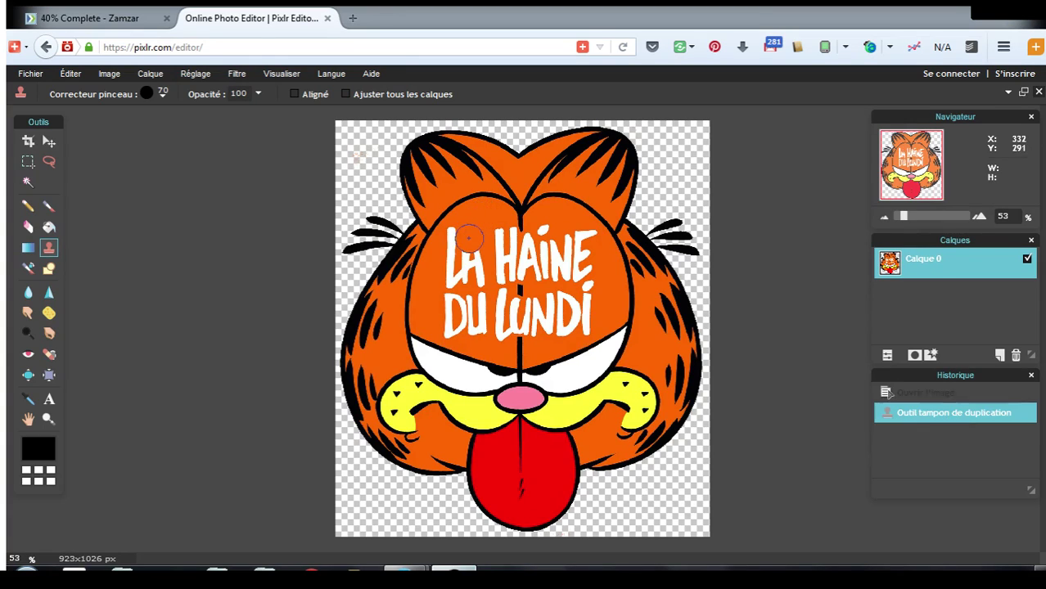
{"action": "mouse_move", "coordinate": [471, 238]}
{"action": "left_mouse_down"}
{"action": "mouse_move", "coordinate": [455, 237]}
{"action": "mouse_move", "coordinate": [452, 258]}
{"action": "mouse_move", "coordinate": [480, 275]}
{"action": "mouse_move", "coordinate": [449, 279]}
{"action": "left_mouse_up"}
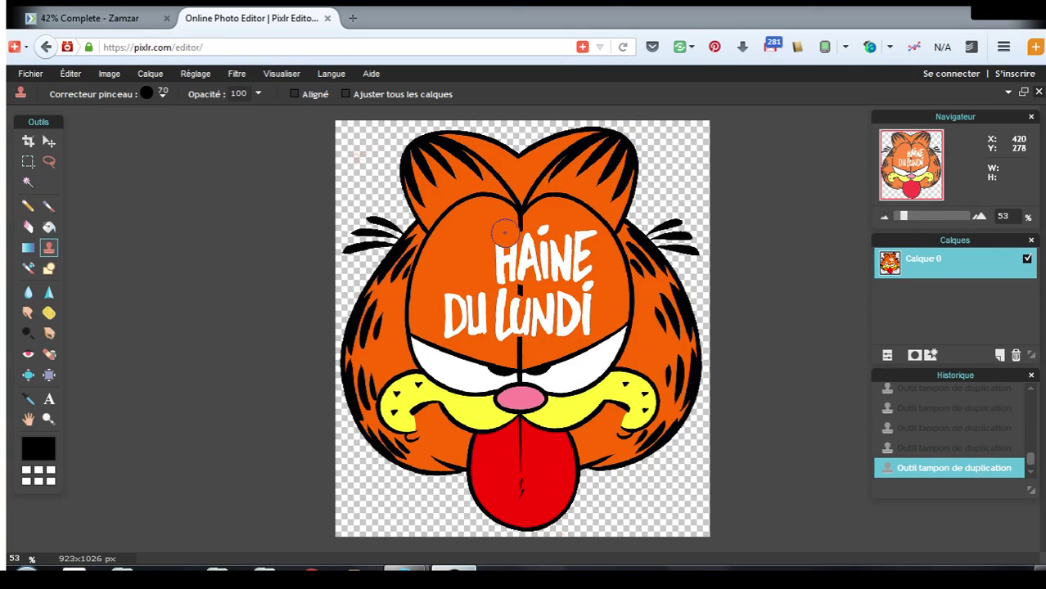
Clone orange over "DU" and the letters before the centre line, resampling to clean up the stray black marks.
{"action": "mouse_move", "coordinate": [505, 242]}
{"action": "left_mouse_down"}
{"action": "mouse_move", "coordinate": [497, 309]}
{"action": "mouse_move", "coordinate": [452, 302]}
{"action": "mouse_move", "coordinate": [450, 326]}
{"action": "mouse_move", "coordinate": [441, 324]}
{"action": "mouse_move", "coordinate": [476, 323]}
{"action": "mouse_move", "coordinate": [462, 329]}
{"action": "mouse_move", "coordinate": [432, 307]}
{"action": "mouse_move", "coordinate": [466, 247]}
{"action": "mouse_move", "coordinate": [435, 292]}
{"action": "mouse_move", "coordinate": [431, 294]}
{"action": "left_mouse_up"}
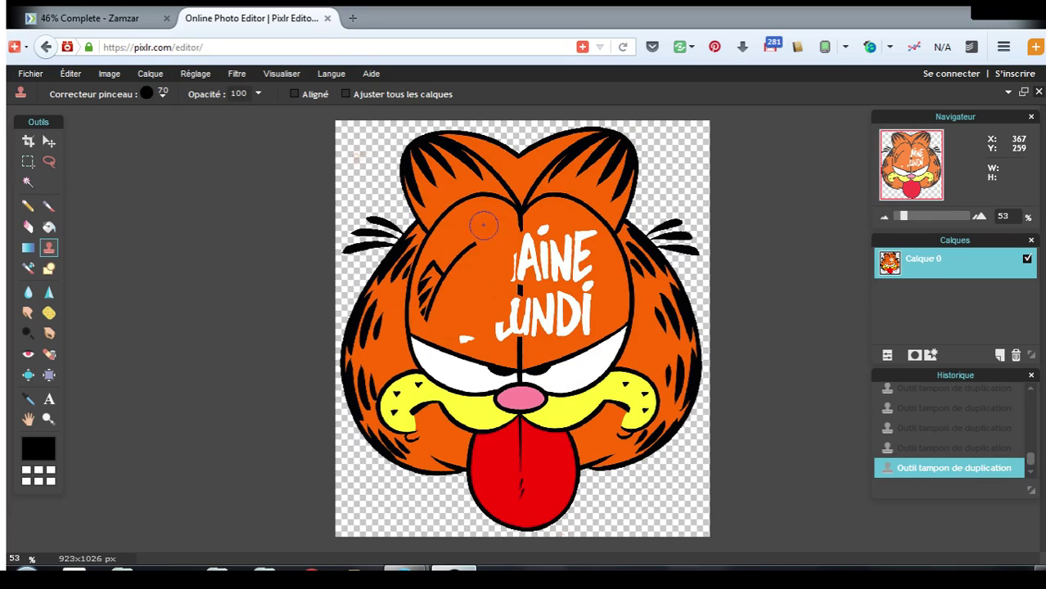
{"action": "left_click", "coordinate": [479, 286], "text": "ctrl"}
{"action": "mouse_move", "coordinate": [475, 240]}
{"action": "left_mouse_down"}
{"action": "mouse_move", "coordinate": [434, 282]}
{"action": "mouse_move", "coordinate": [427, 310]}
{"action": "mouse_move", "coordinate": [432, 271]}
{"action": "left_mouse_up"}
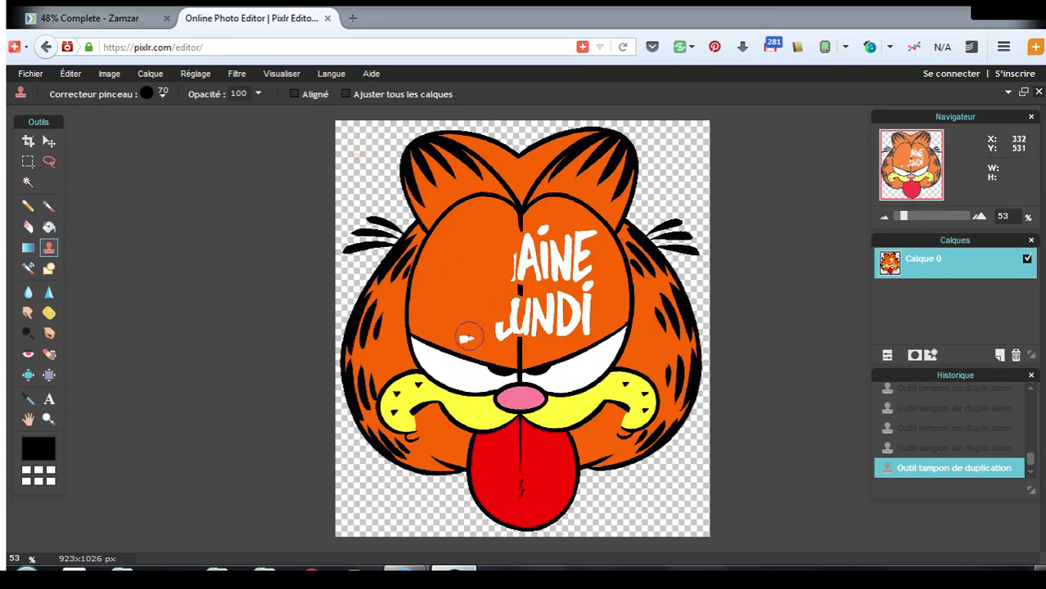
{"action": "left_click_drag", "start_coordinate": [468, 337], "coordinate": [514, 309]}
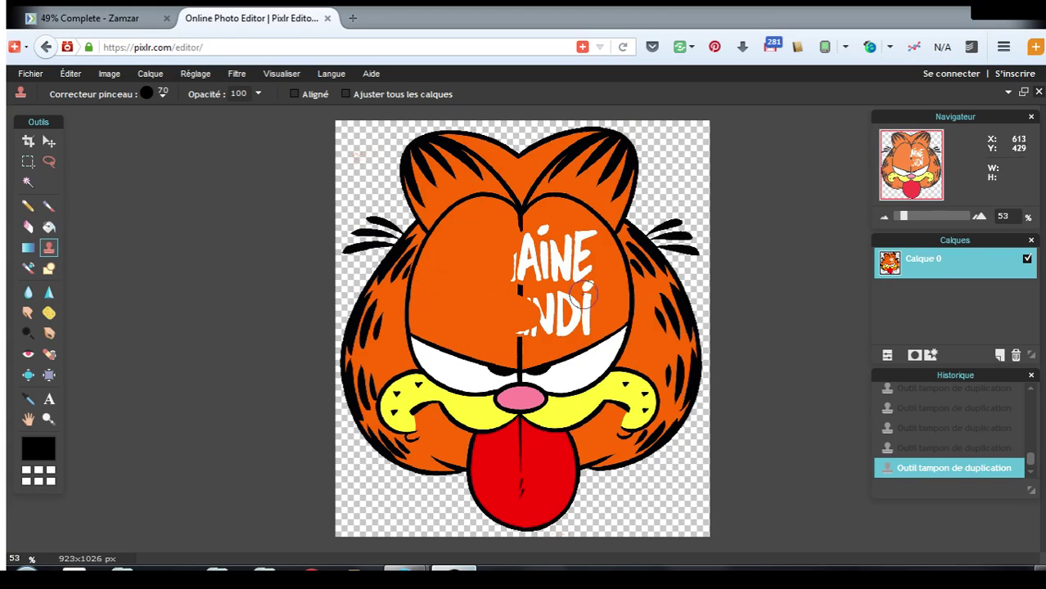
Clone orange over the upper-right lettering on the forehead and undo the last strokes near the centre line.
{"action": "mouse_move", "coordinate": [582, 292]}
{"action": "left_mouse_down"}
{"action": "mouse_move", "coordinate": [587, 235]}
{"action": "mouse_move", "coordinate": [570, 238]}
{"action": "mouse_move", "coordinate": [572, 277]}
{"action": "mouse_move", "coordinate": [544, 223]}
{"action": "mouse_move", "coordinate": [551, 250]}
{"action": "mouse_move", "coordinate": [531, 237]}
{"action": "mouse_move", "coordinate": [545, 245]}
{"action": "mouse_move", "coordinate": [518, 246]}
{"action": "left_mouse_up"}
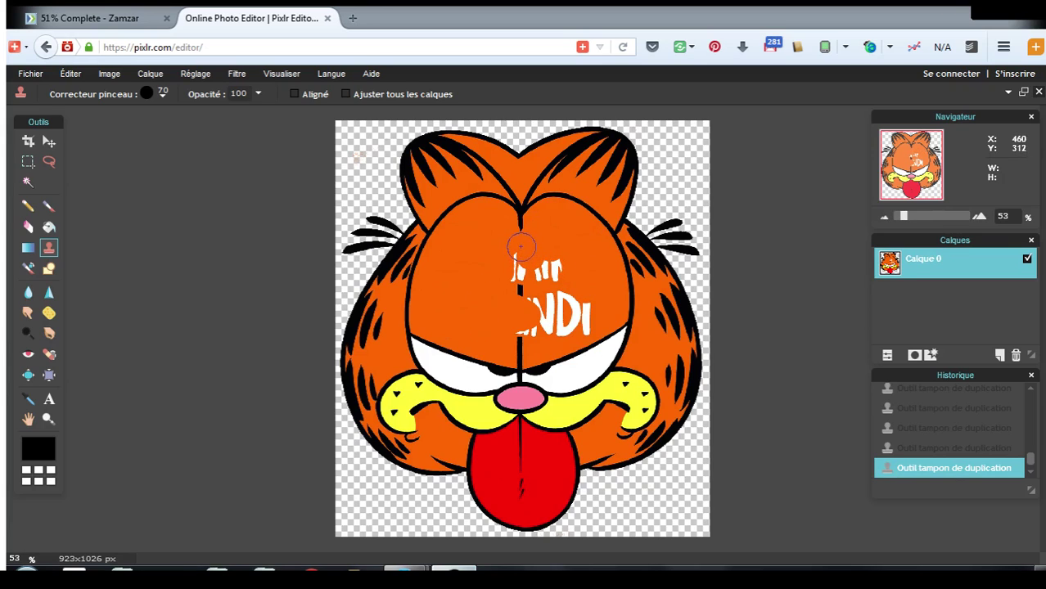
{"action": "key", "text": "ctrl+z"}
{"action": "key", "text": "ctrl+z"}
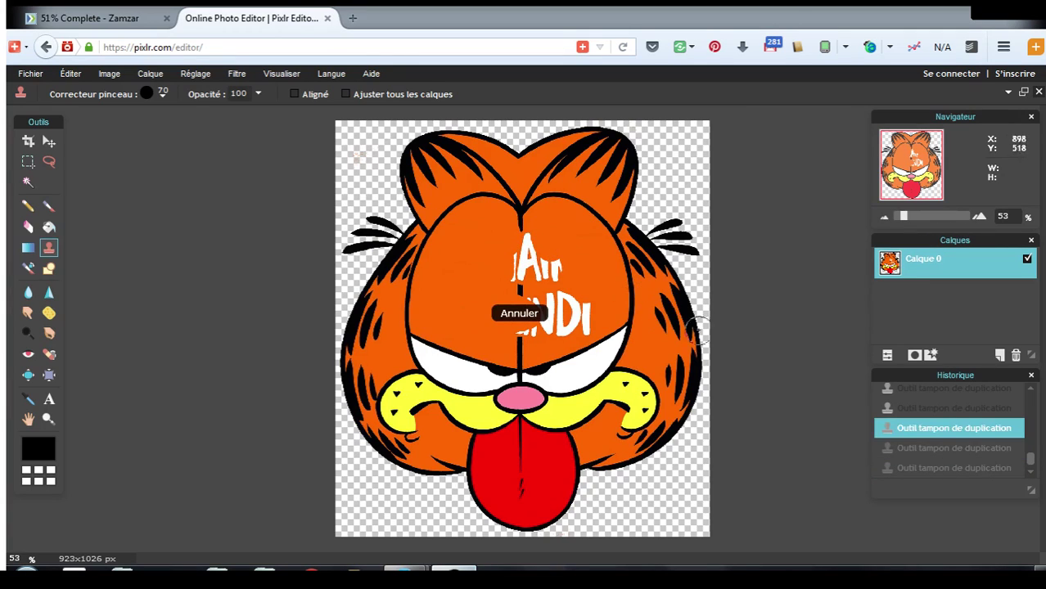
Reposition the history panel and clone orange over all the remaining white letters on the forehead.
{"action": "left_click_drag", "start_coordinate": [935, 383], "coordinate": [772, 358]}
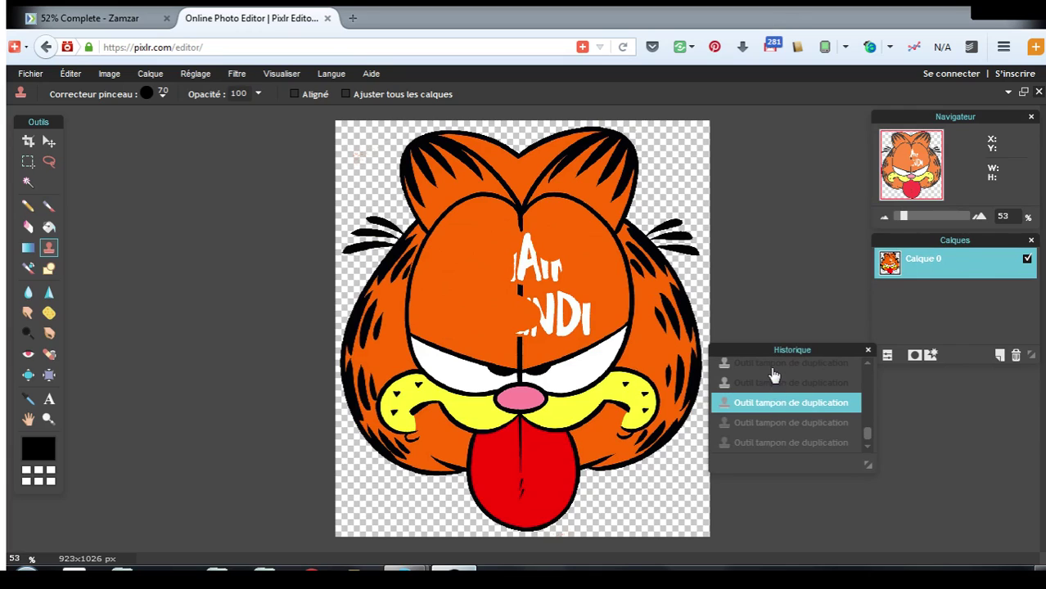
{"action": "left_click_drag", "start_coordinate": [870, 431], "coordinate": [867, 421]}
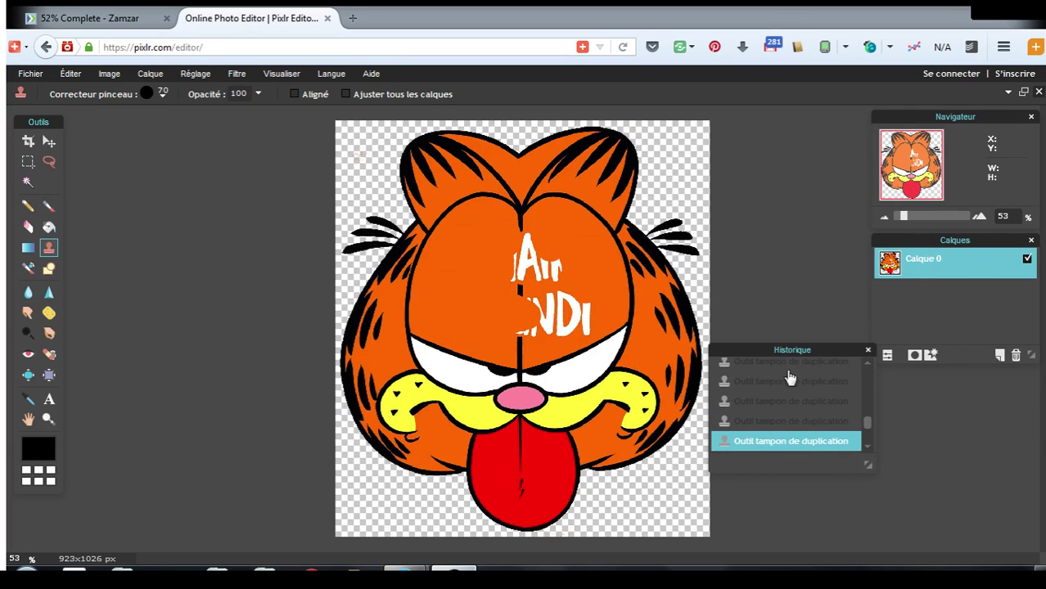
{"action": "left_click_drag", "start_coordinate": [755, 354], "coordinate": [862, 390]}
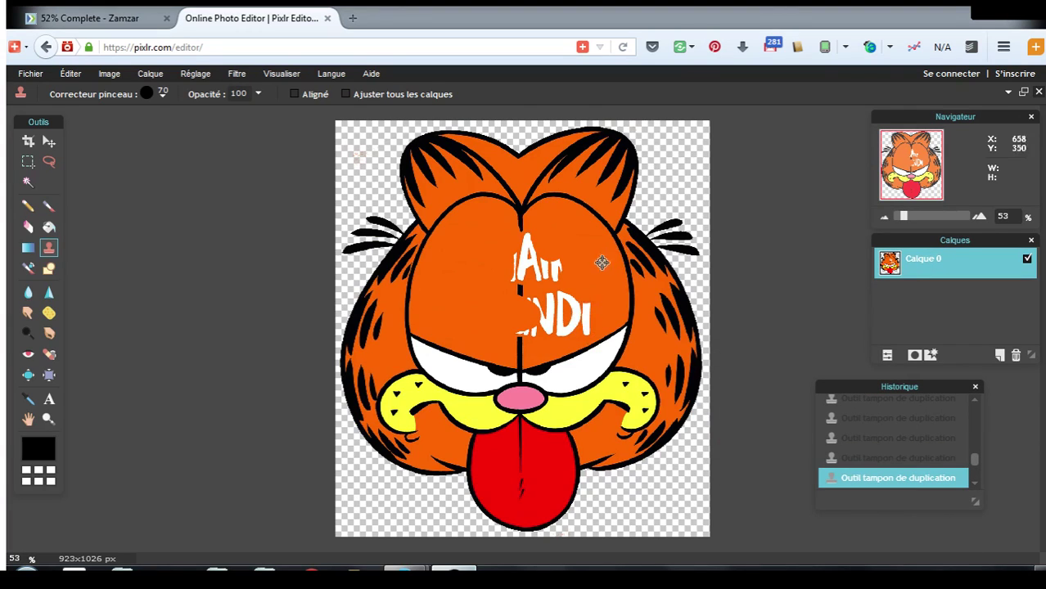
{"action": "mouse_move", "coordinate": [550, 262]}
{"action": "left_mouse_down"}
{"action": "mouse_move", "coordinate": [528, 263]}
{"action": "mouse_move", "coordinate": [519, 254]}
{"action": "mouse_move", "coordinate": [527, 242]}
{"action": "mouse_move", "coordinate": [509, 275]}
{"action": "mouse_move", "coordinate": [516, 260]}
{"action": "mouse_move", "coordinate": [535, 266]}
{"action": "mouse_move", "coordinate": [592, 309]}
{"action": "mouse_move", "coordinate": [534, 303]}
{"action": "mouse_move", "coordinate": [521, 321]}
{"action": "mouse_move", "coordinate": [580, 325]}
{"action": "mouse_move", "coordinate": [556, 325]}
{"action": "mouse_move", "coordinate": [551, 310]}
{"action": "mouse_move", "coordinate": [572, 316]}
{"action": "left_mouse_up"}
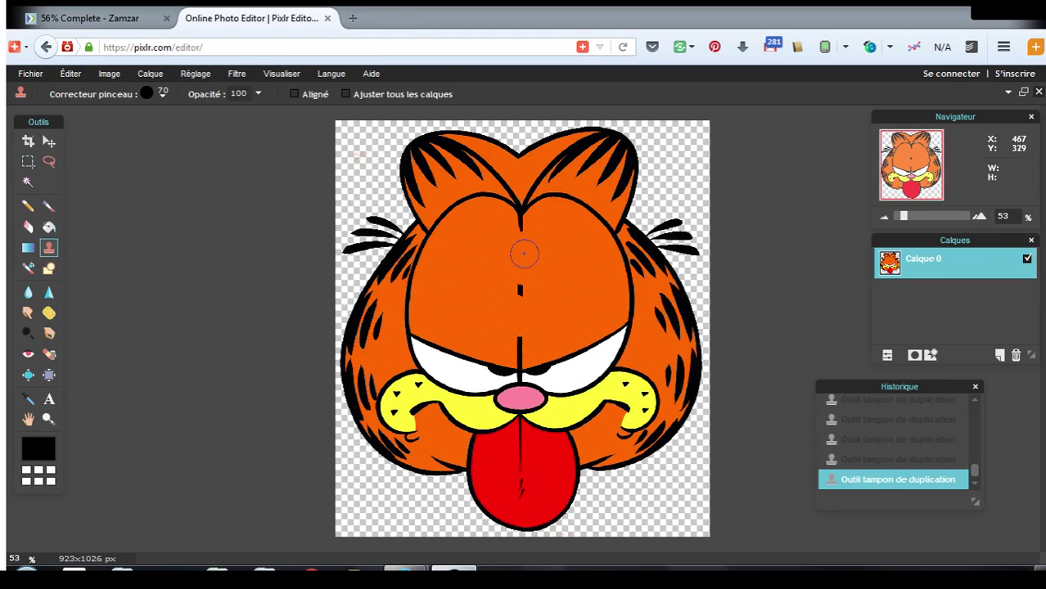
Select a rectangle of about 46 by 64 px around the black line between the eyes, then copy and paste it.
{"action": "left_click", "coordinate": [30, 164]}
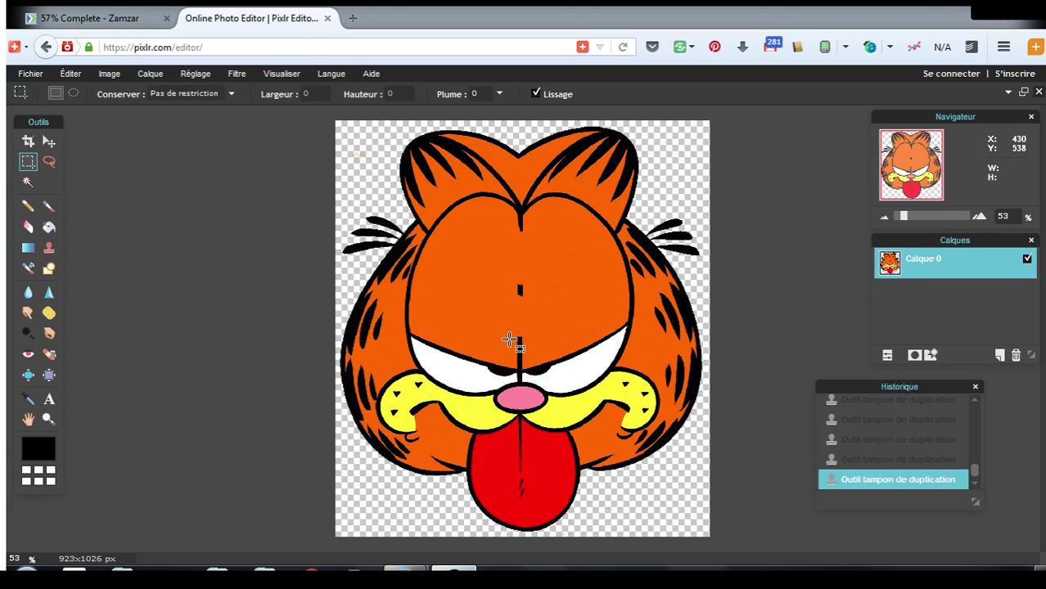
{"action": "left_click_drag", "start_coordinate": [509, 339], "coordinate": [526, 363]}
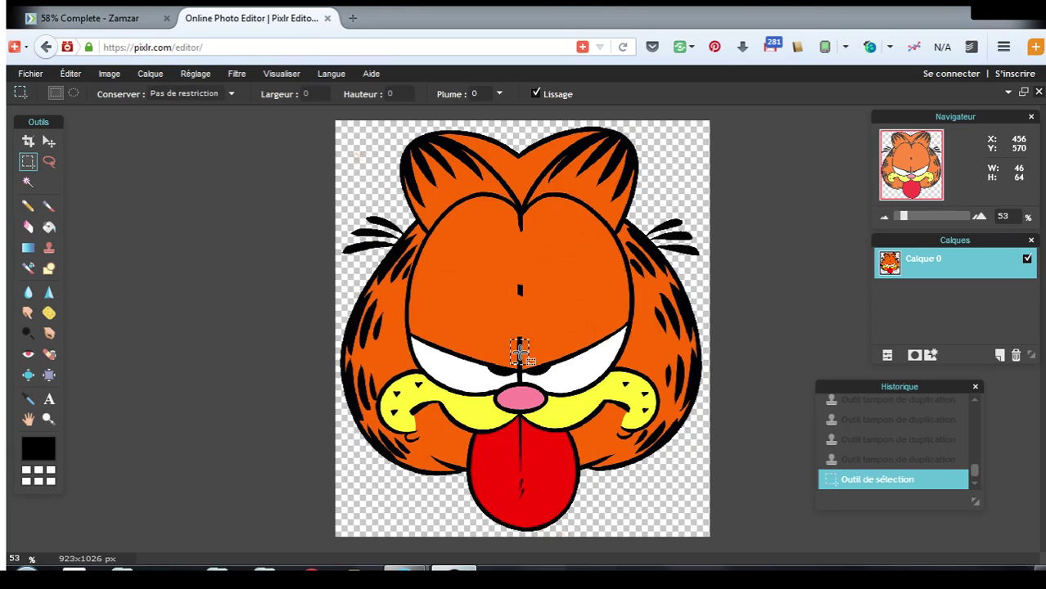
{"action": "key", "text": "ctrl+c"}
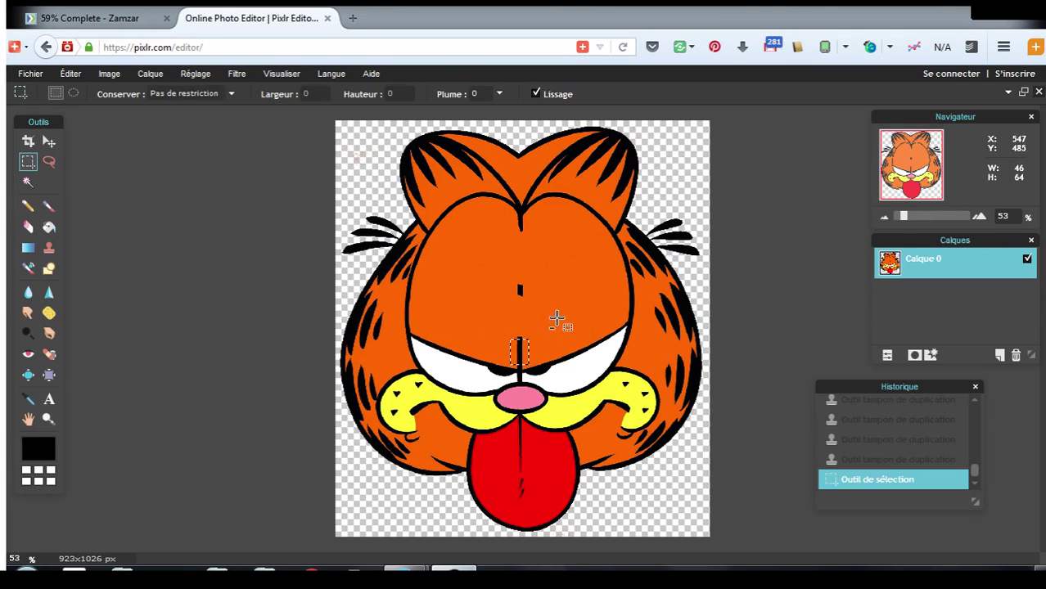
{"action": "key", "text": "ctrl+v"}
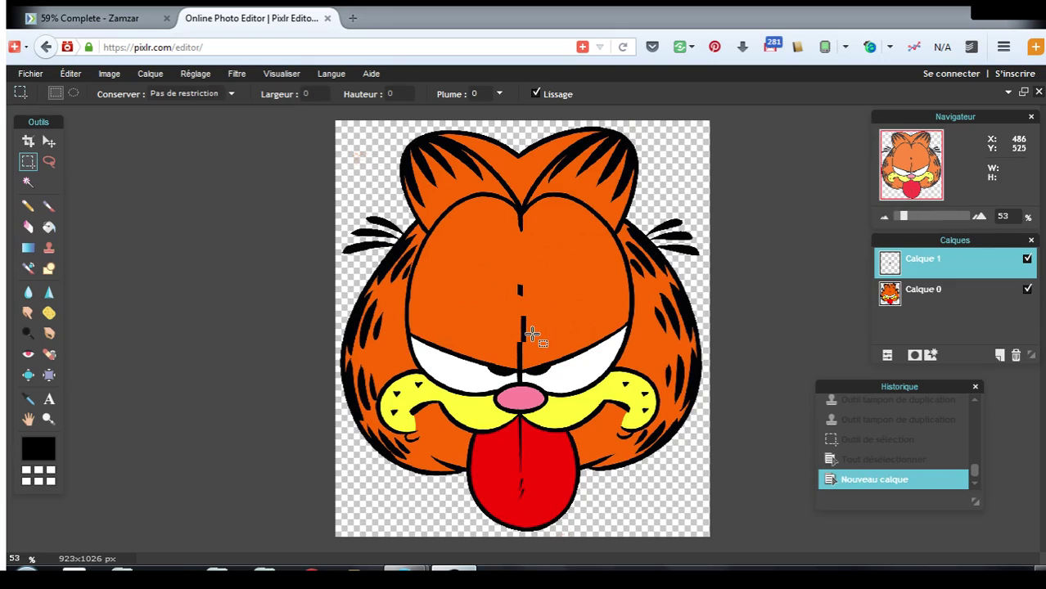
Inspect the pasted piece with Calque 0 temporarily hidden, then move it to extend the central forehead line upward.
{"action": "left_click", "coordinate": [48, 141]}
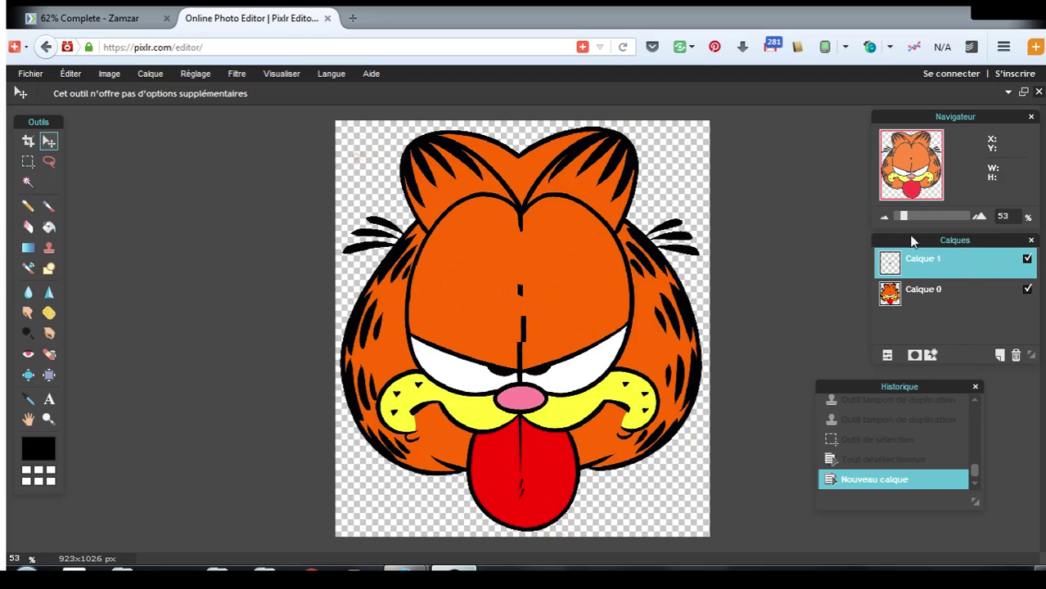
{"action": "left_click_drag", "start_coordinate": [913, 240], "coordinate": [788, 242]}
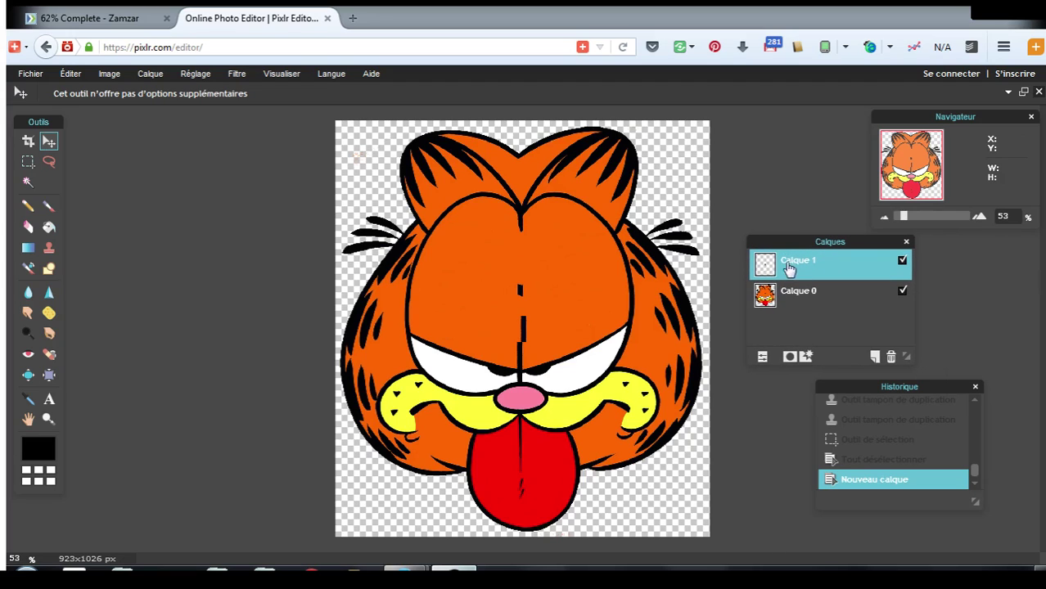
{"action": "left_click", "coordinate": [903, 291]}
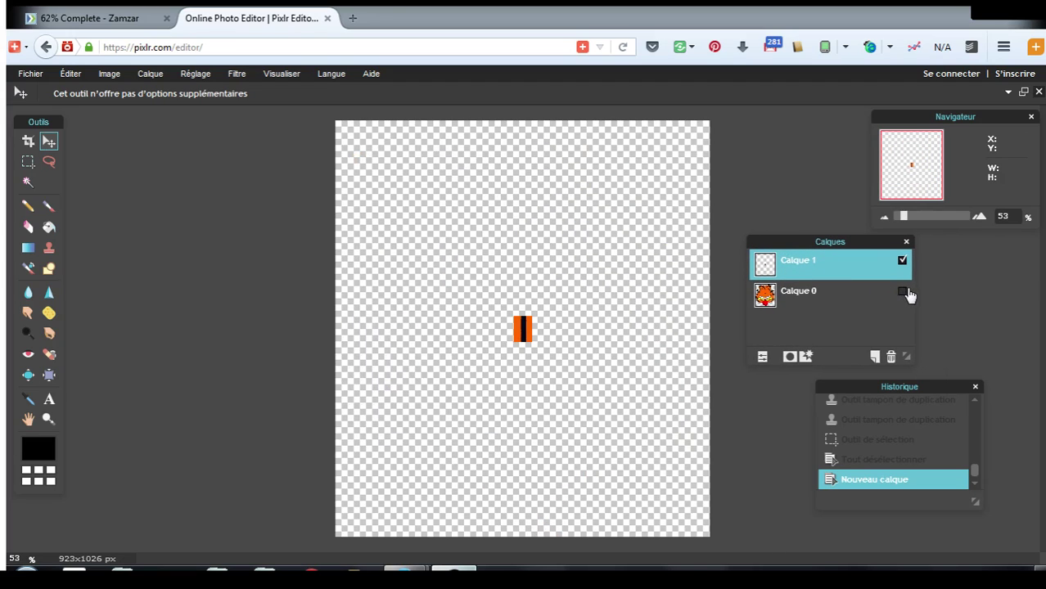
{"action": "left_click", "coordinate": [903, 291]}
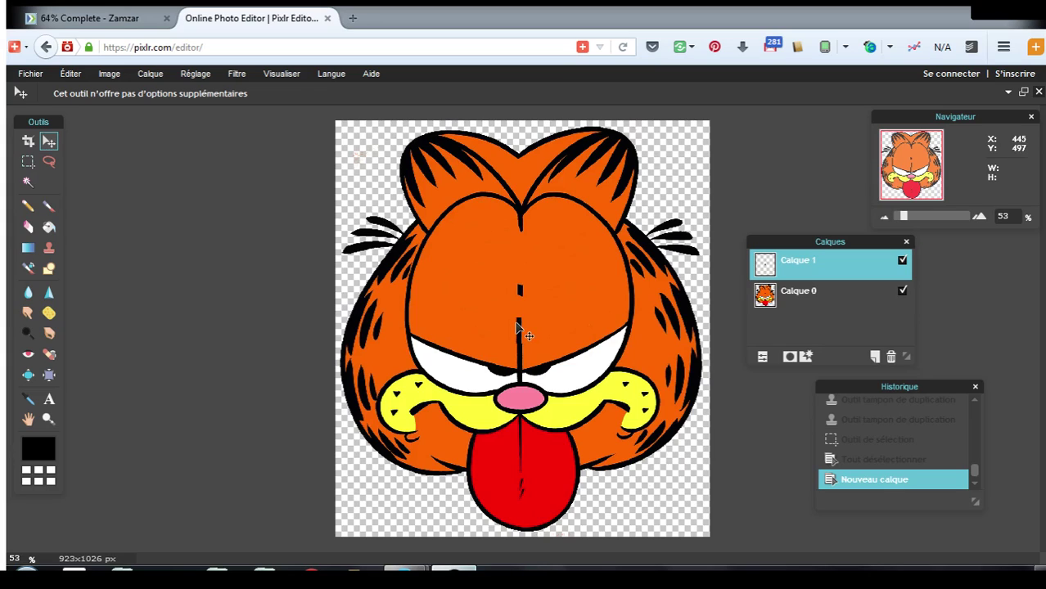
{"action": "left_click_drag", "start_coordinate": [518, 331], "coordinate": [605, 336]}
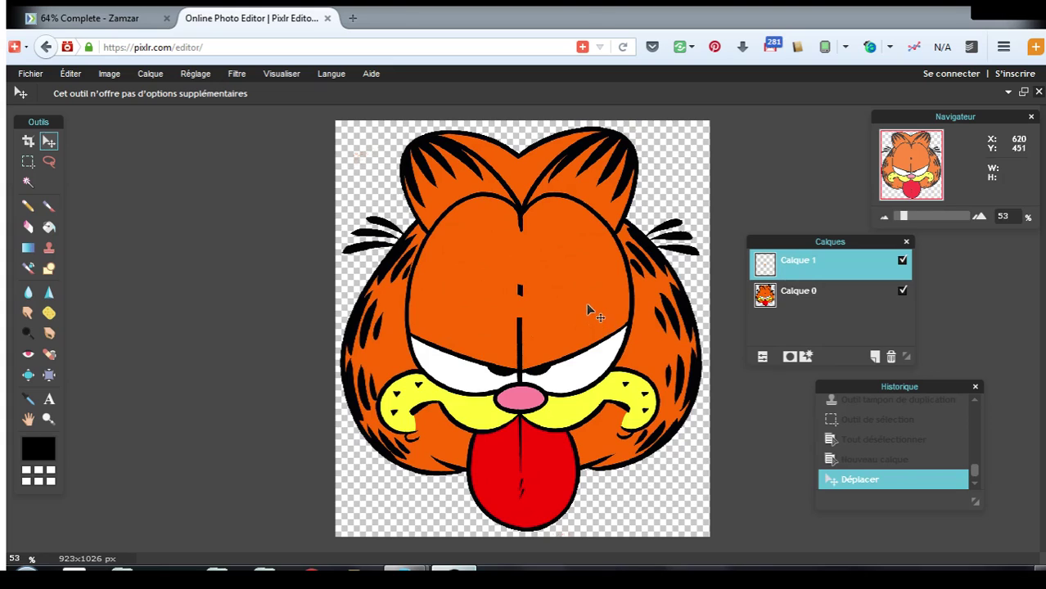
Paste four more copies of the line piece and stack them upward to close the gap in the forehead line.
{"action": "key", "text": "ctrl+v"}
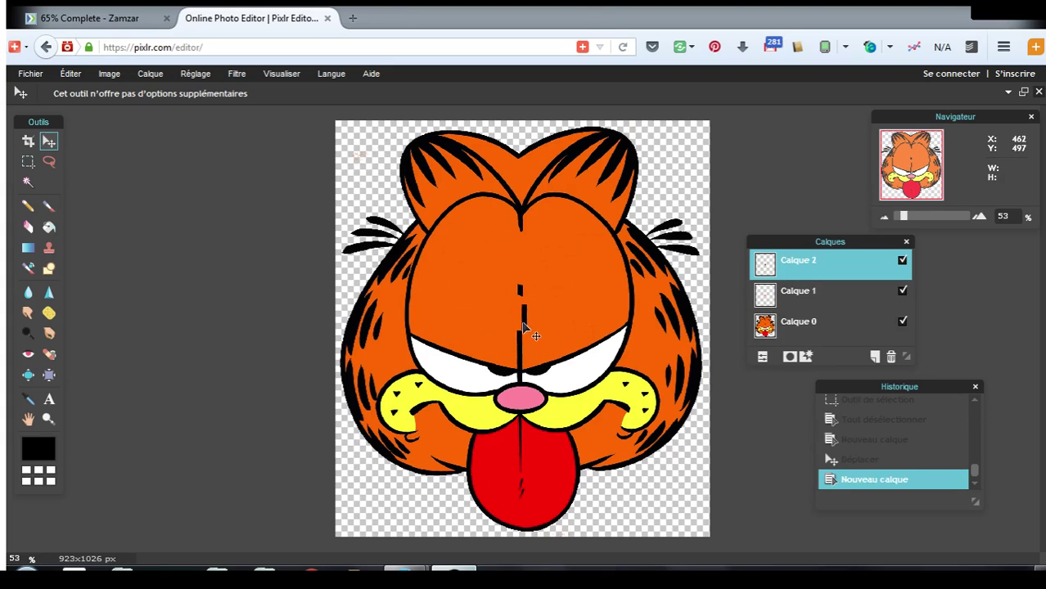
{"action": "left_click_drag", "start_coordinate": [532, 331], "coordinate": [518, 312]}
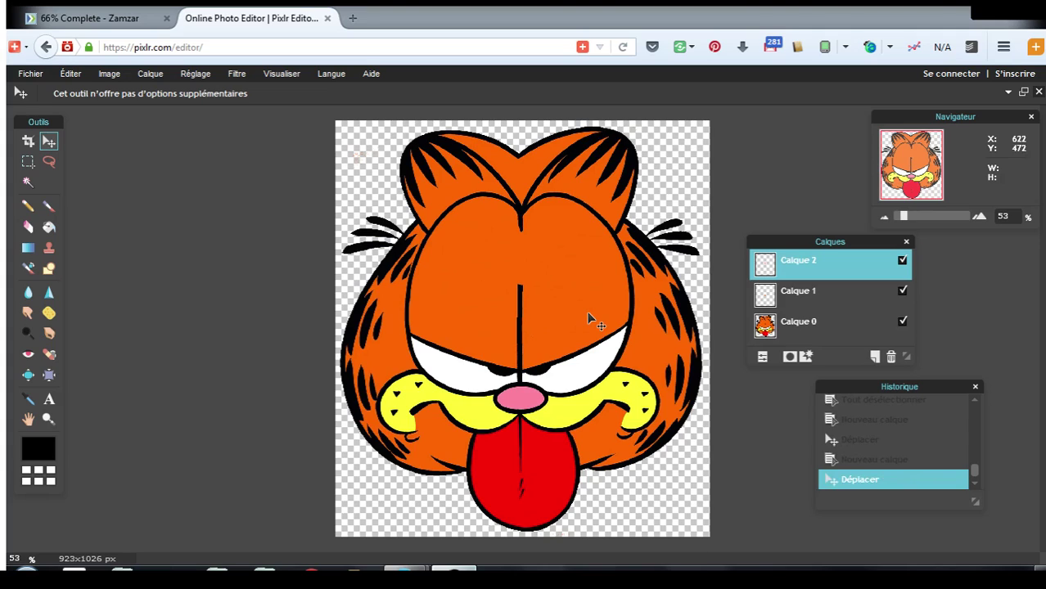
{"action": "key", "text": "ctrl+v"}
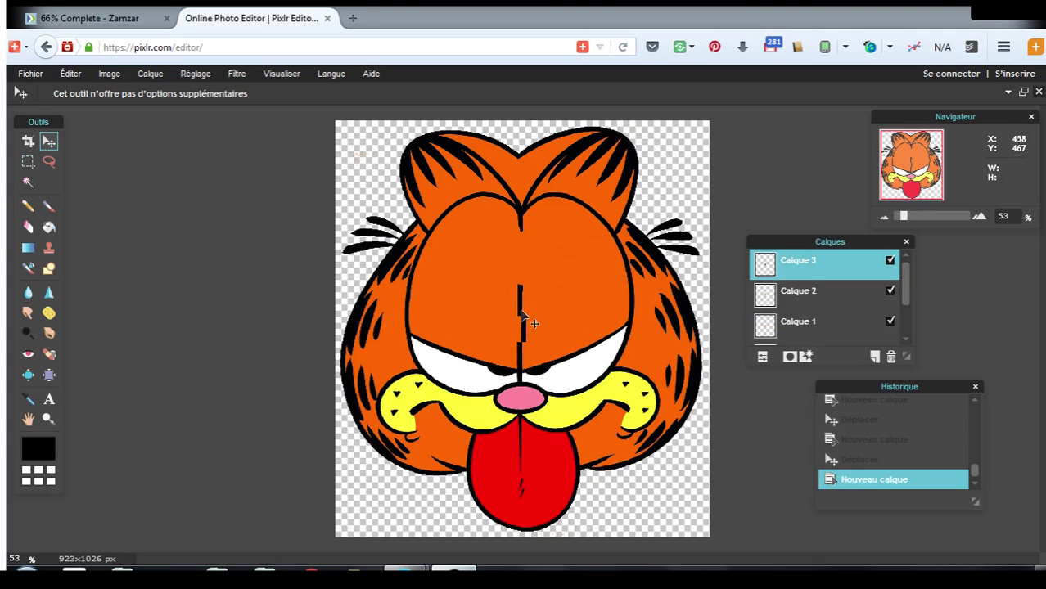
{"action": "left_click_drag", "start_coordinate": [522, 312], "coordinate": [523, 257]}
{"action": "key", "text": "ctrl+v"}
{"action": "key", "text": "ctrl+v"}
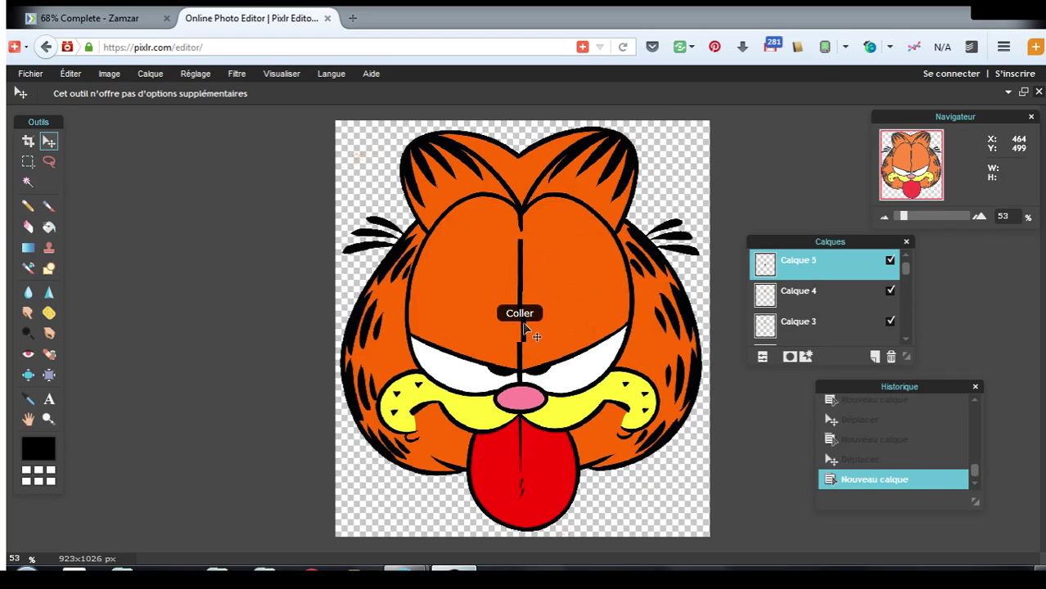
{"action": "left_click_drag", "start_coordinate": [525, 324], "coordinate": [525, 240]}
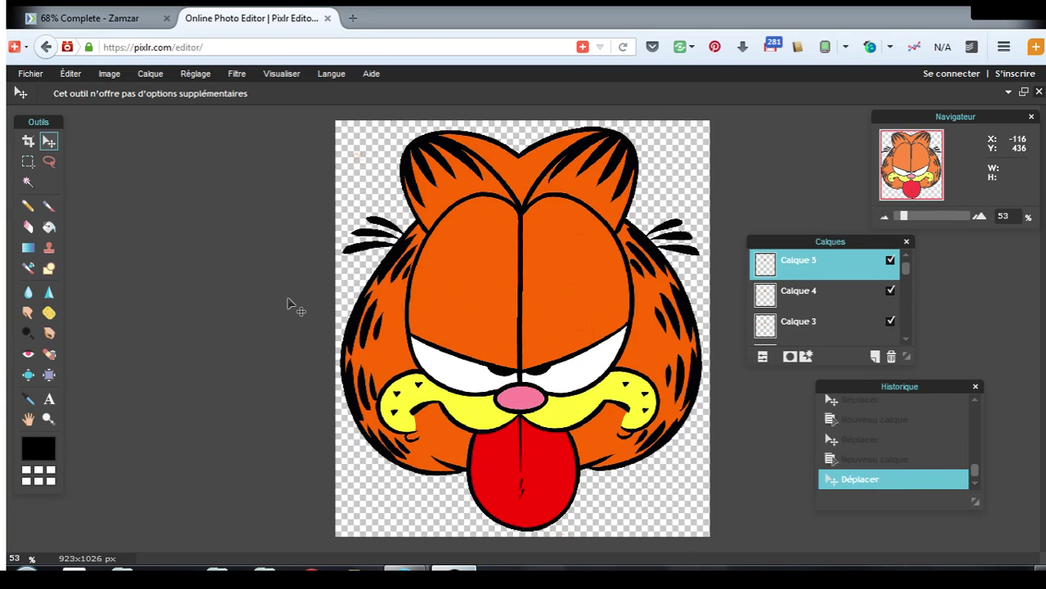